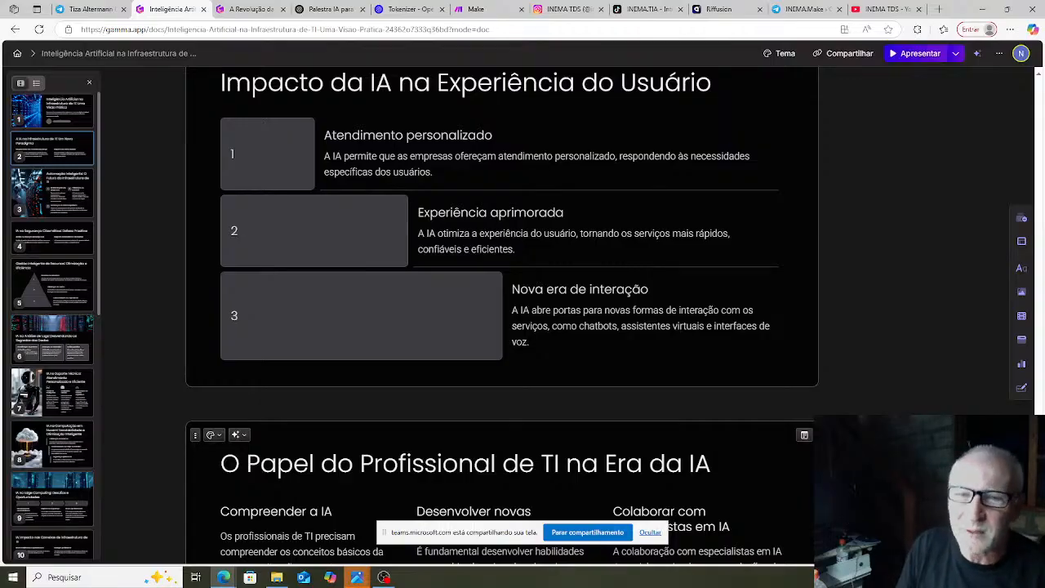
Review the remaining slides of the IT infrastructure presentation, from the user experience impact through the conclusion to "Próximos Passos"
scroll(726, 256, "down", 3)
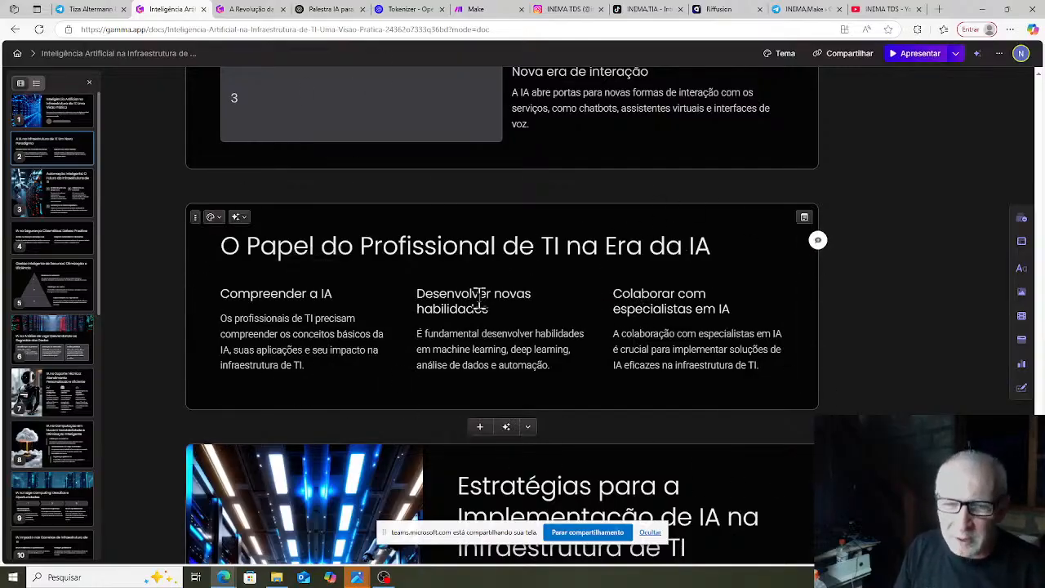
scroll(486, 302, "down", 6)
scroll(537, 271, "down", 3)
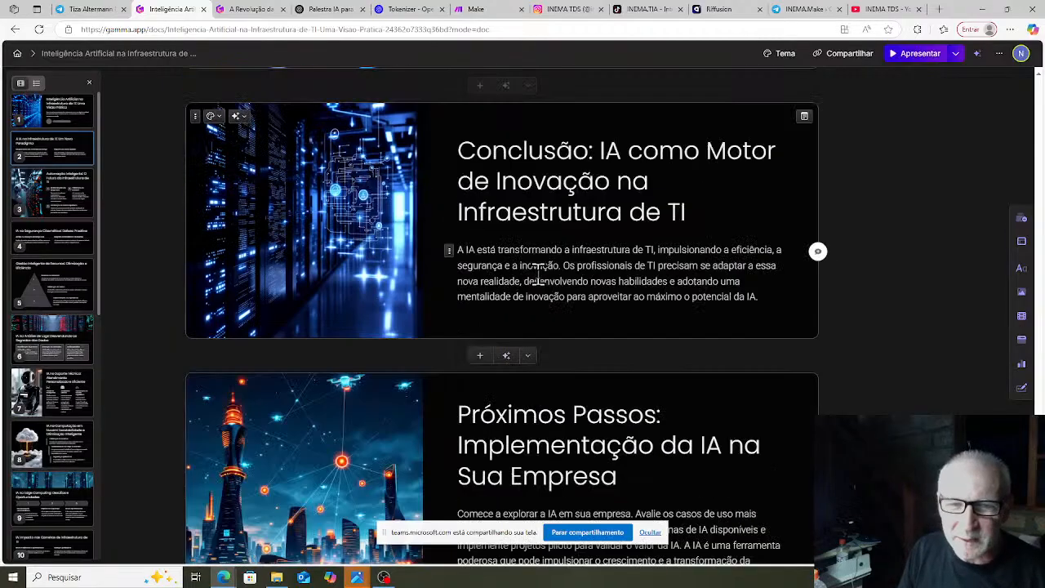
scroll(538, 271, "down", 2)
scroll(536, 276, "down", 1)
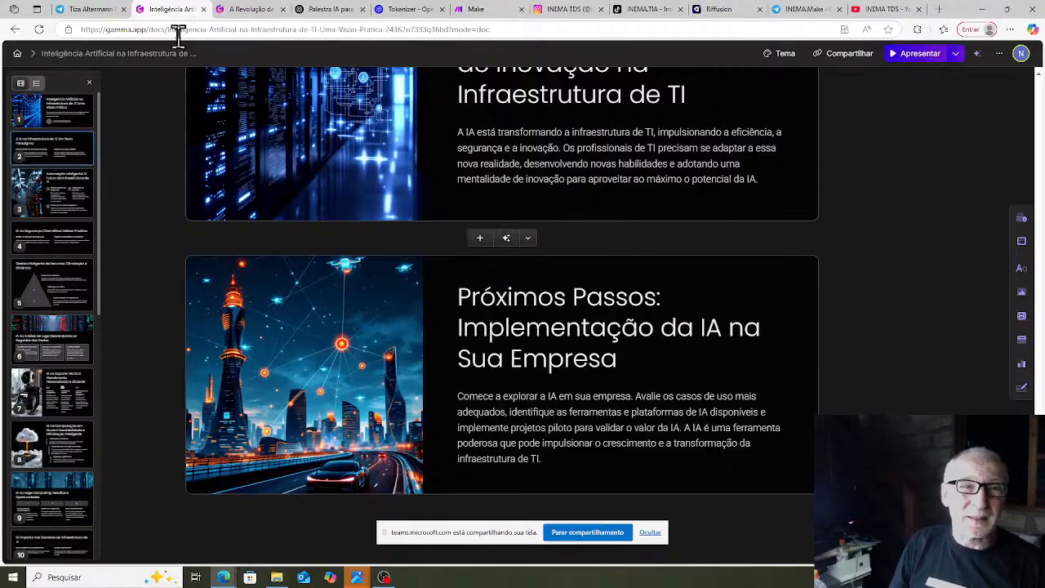
Return to the Gamma library and open the presentation "O Futuro das Empresas com a IA, Minha Visão sobre o Futuro de Agora"
left_click(15, 29)
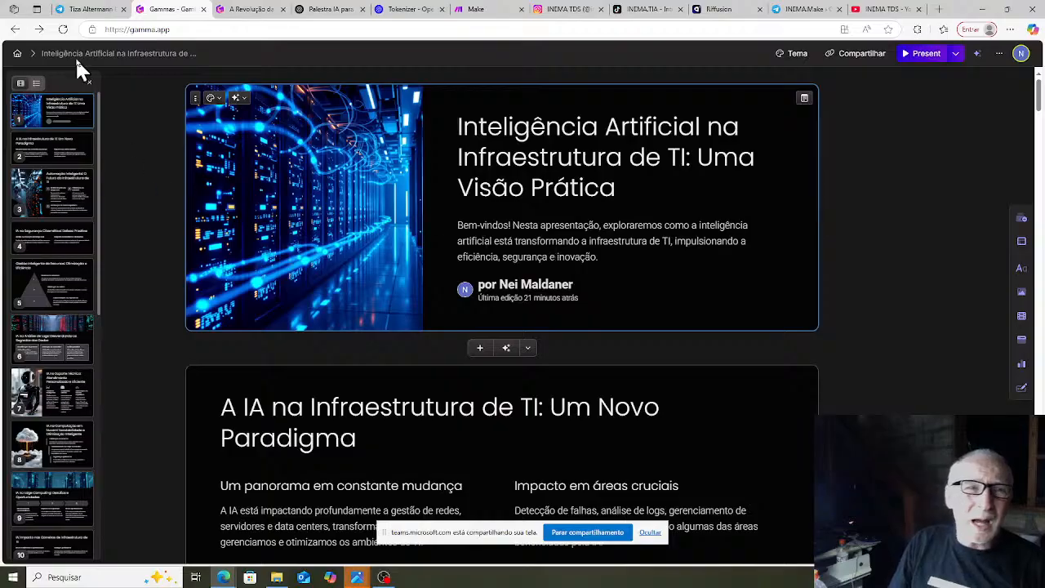
left_click(18, 54)
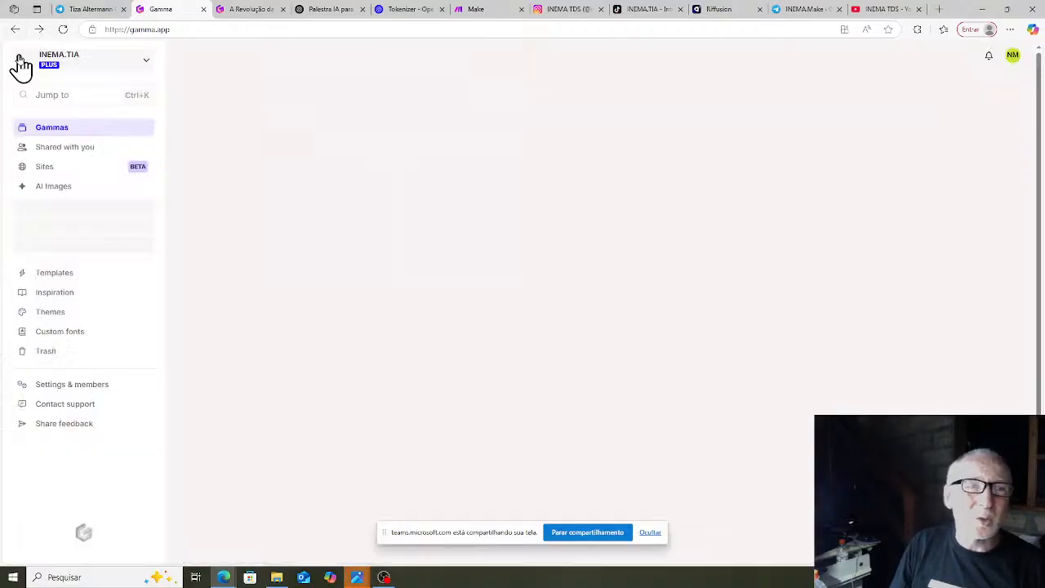
left_click(19, 59)
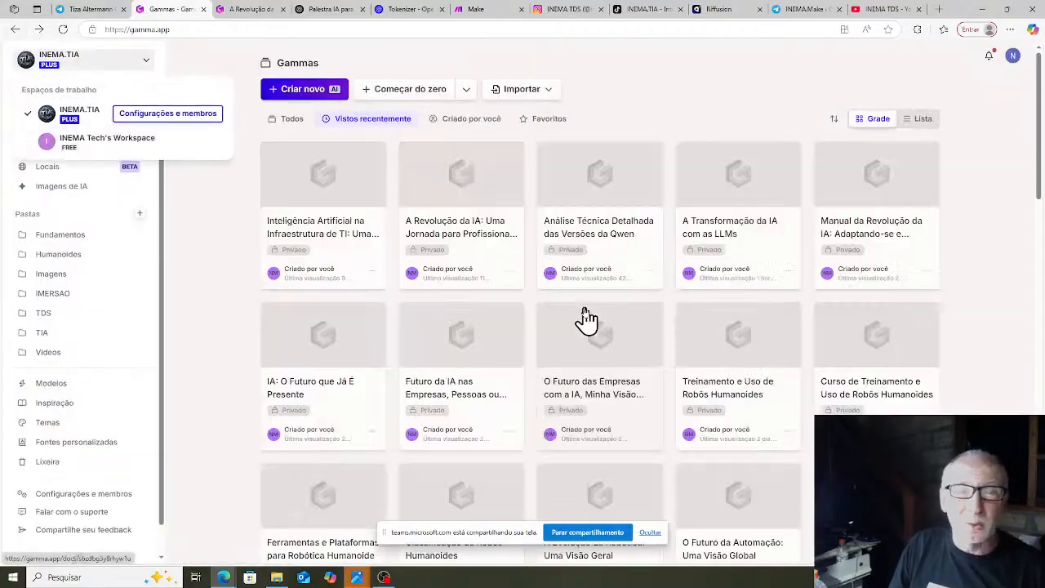
left_click(583, 319)
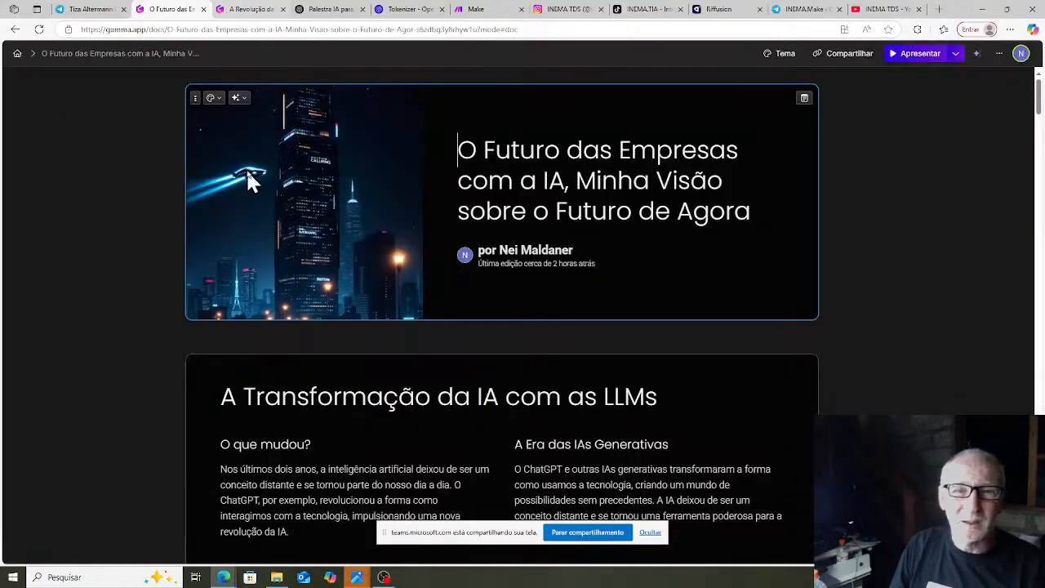
Go back to the Gamma library, browse the recently viewed presentations, and filter the list to those under "Criado por você"
left_click(17, 54)
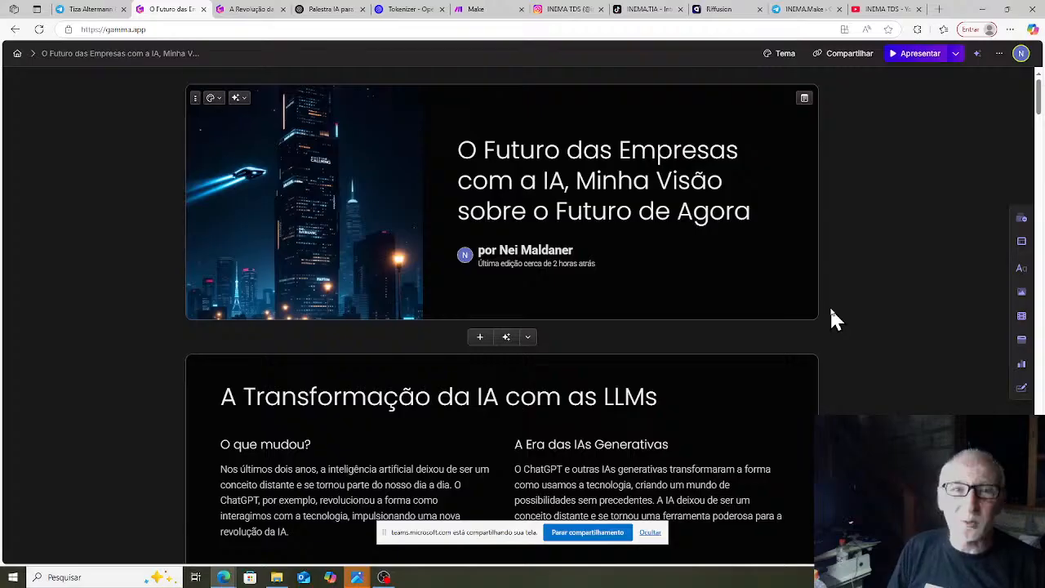
left_click(17, 53)
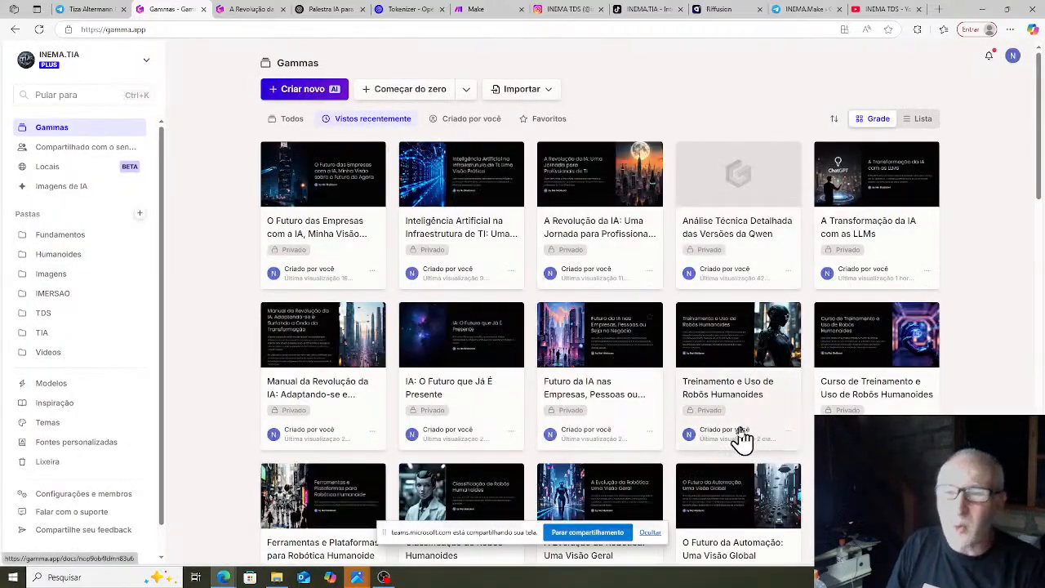
scroll(490, 273, "down", 6)
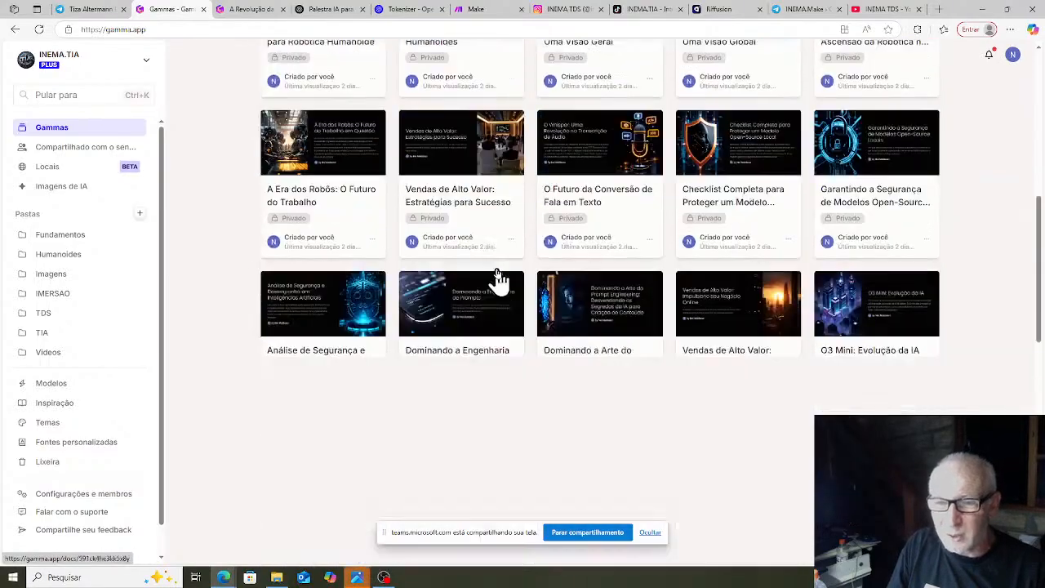
scroll(498, 278, "down", 9)
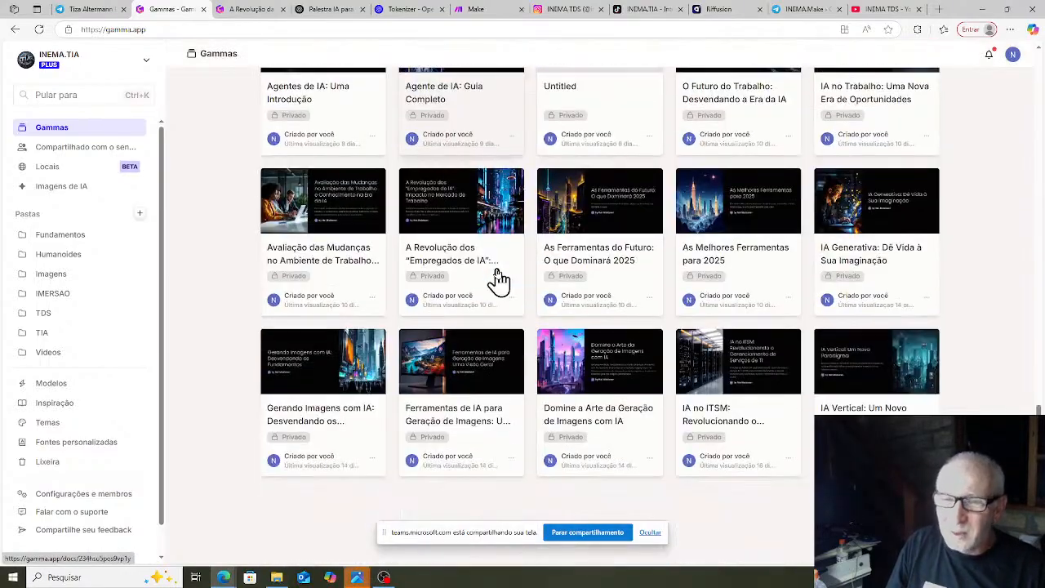
scroll(563, 360, "up", 5)
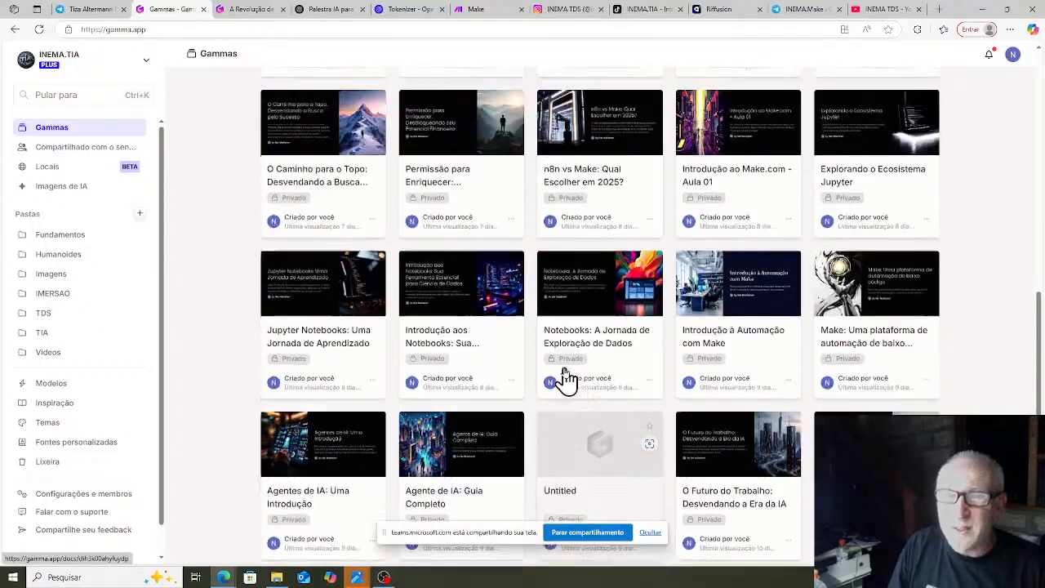
scroll(568, 375, "up", 5)
scroll(645, 425, "up", 1)
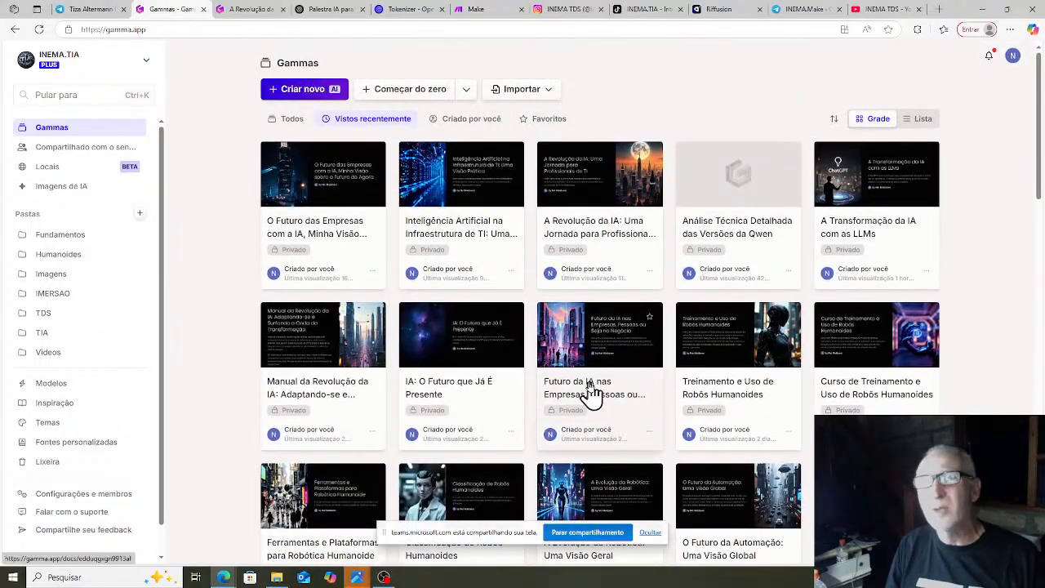
left_click(469, 130)
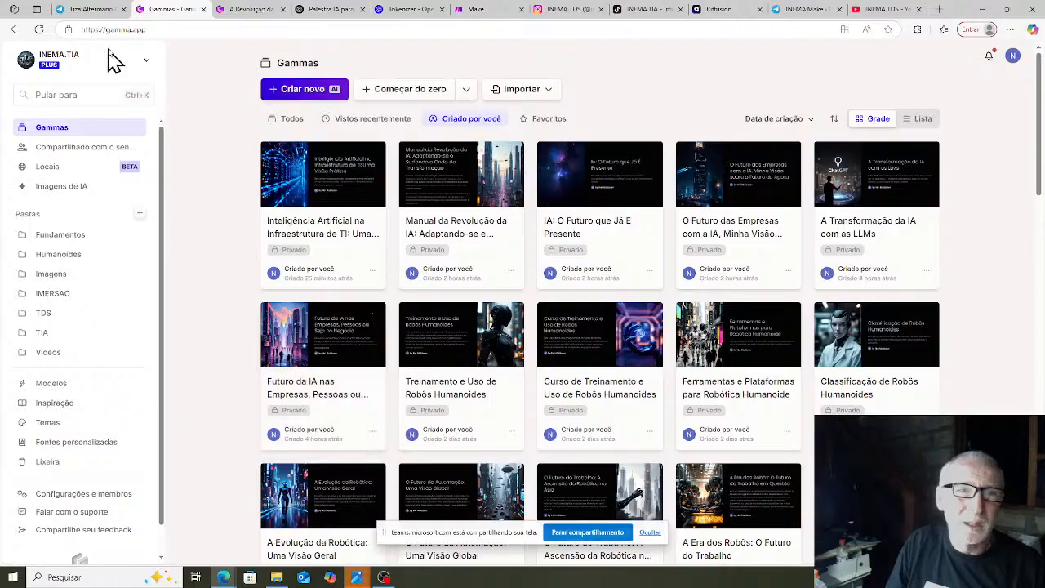
Switch to the ChatGPT conversation "Palestra IA para Infra TI" and review the prompt that requests ten lecture topics
left_click(330, 10)
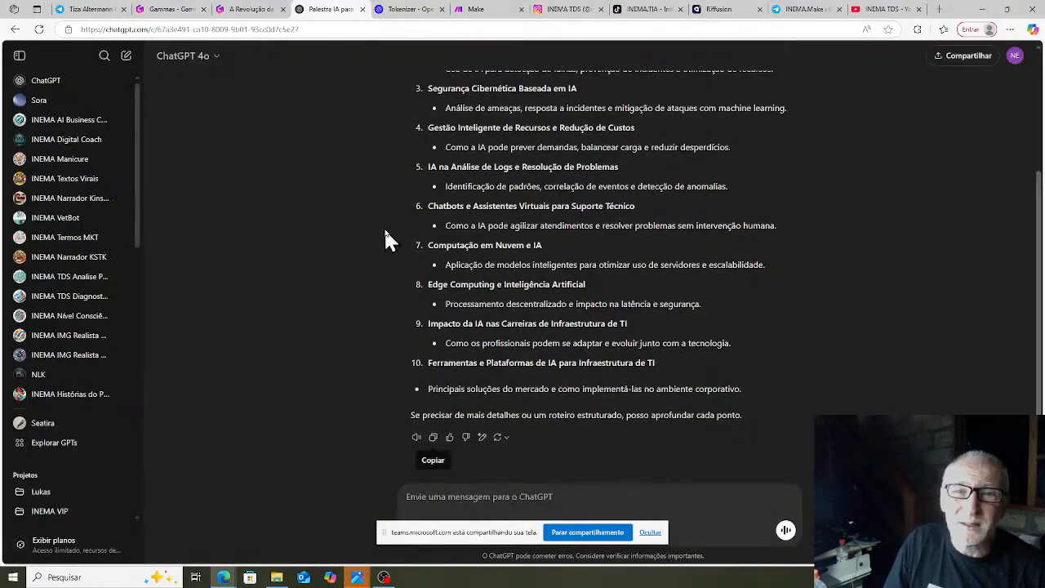
scroll(563, 351, "up", 3)
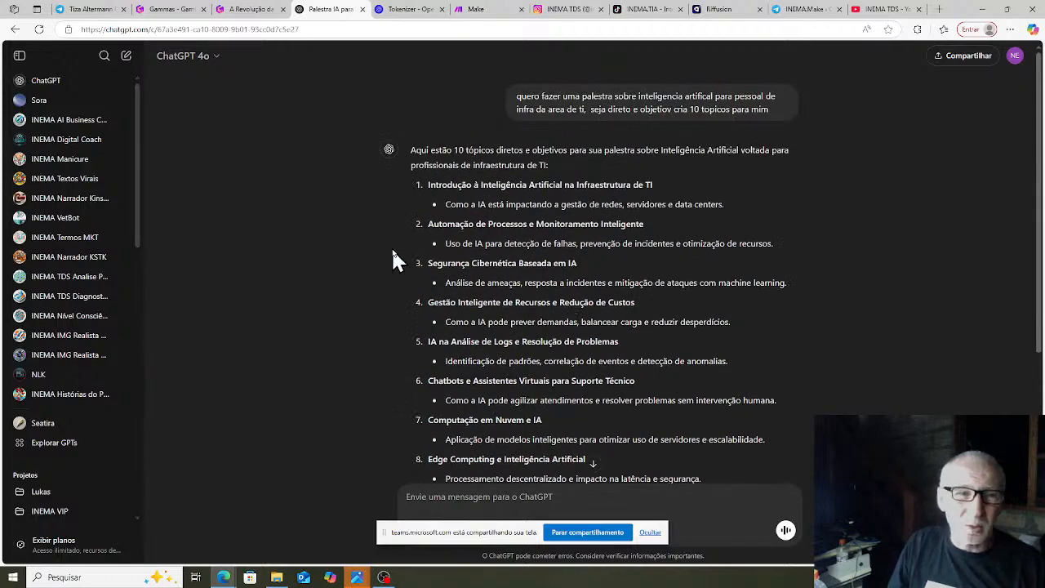
Open today's "Transformação IA e Automação" conversation and go back to its very first prompt
scroll(110, 326, "down", 6)
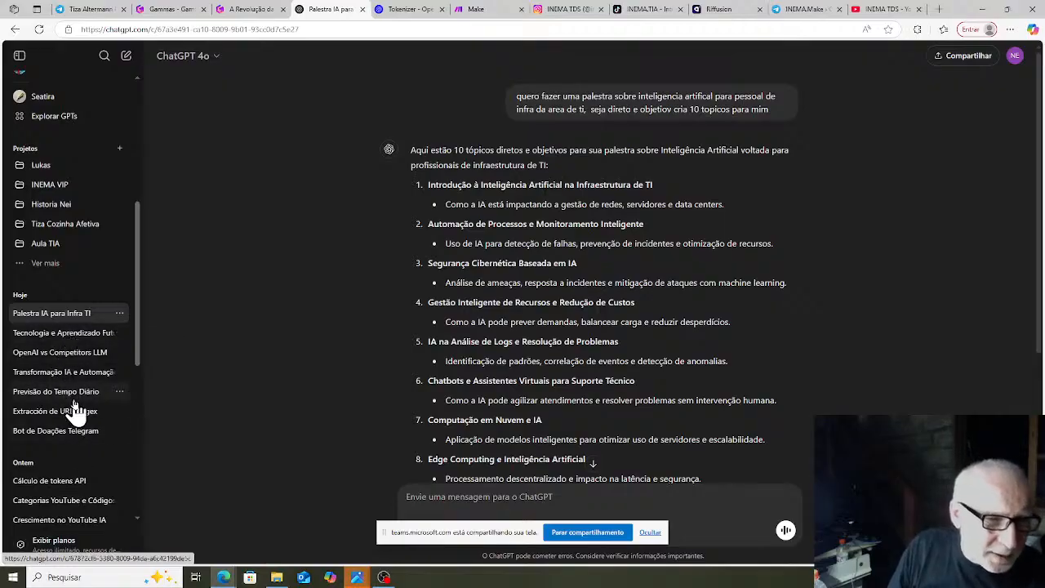
left_click(77, 373)
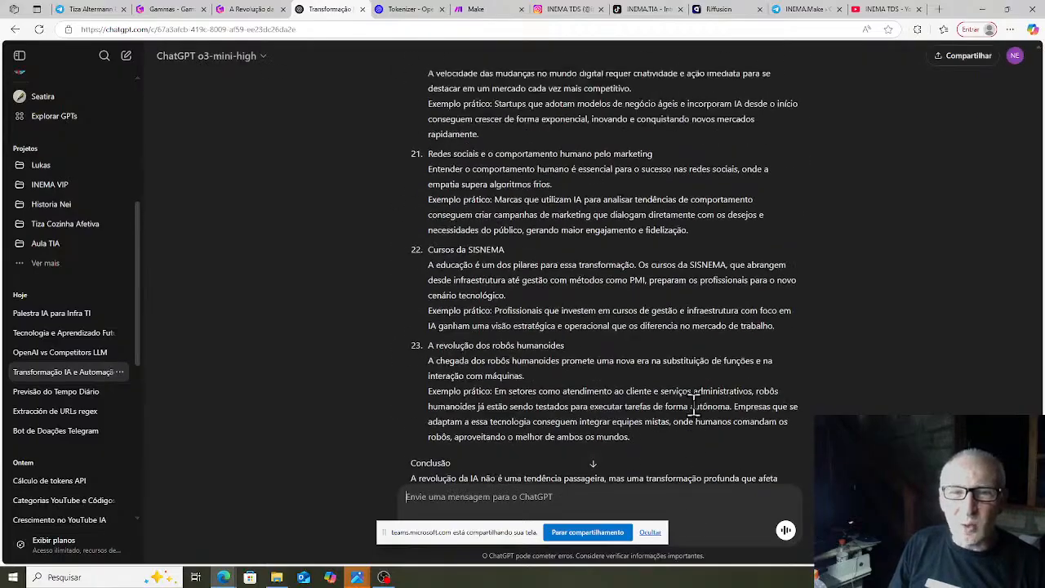
scroll(694, 404, "up", 20)
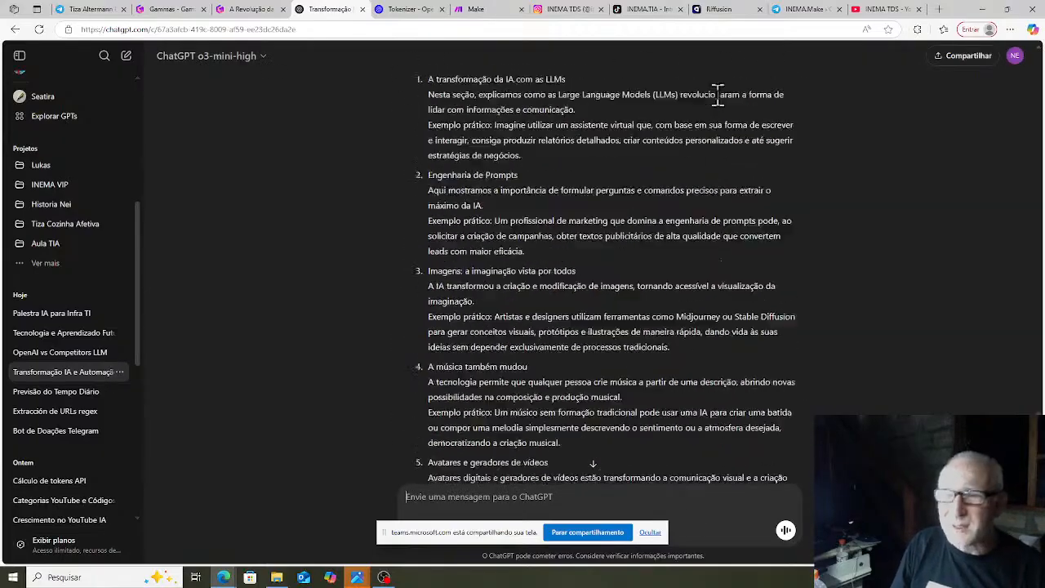
scroll(718, 94, "up", 10)
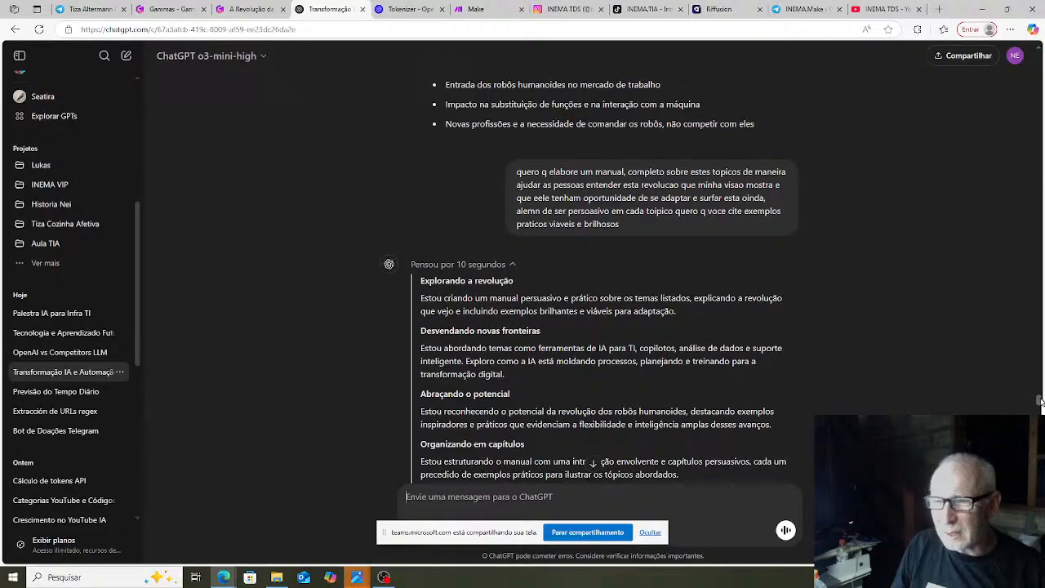
left_click_drag(1041, 401, 1020, 49)
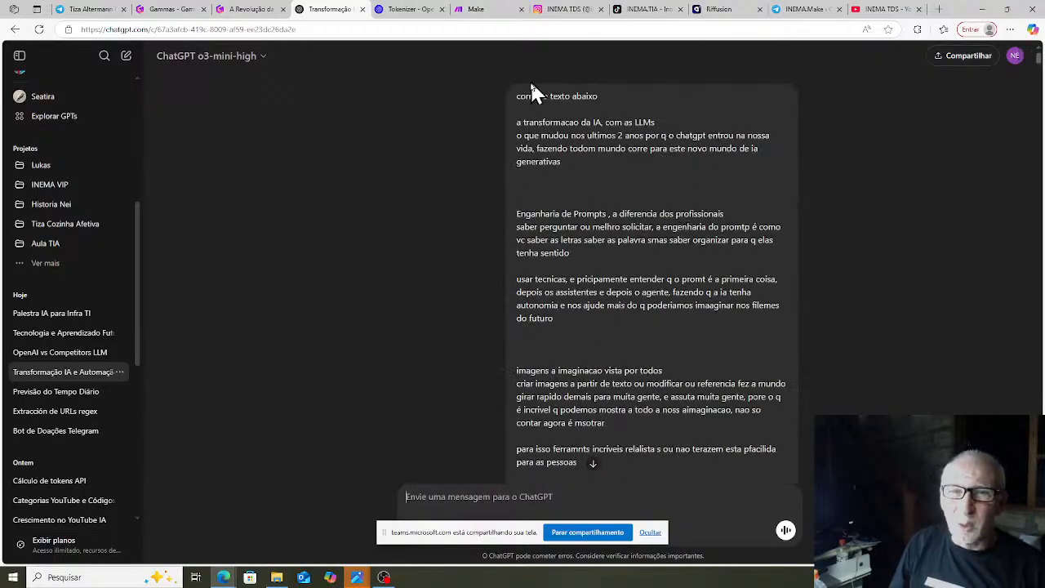
Highlight the opening passages of the first prompt, beginning at "corrija o texto abaixo", and clear the selection
left_click_drag(516, 96, 560, 398)
right_click(571, 302)
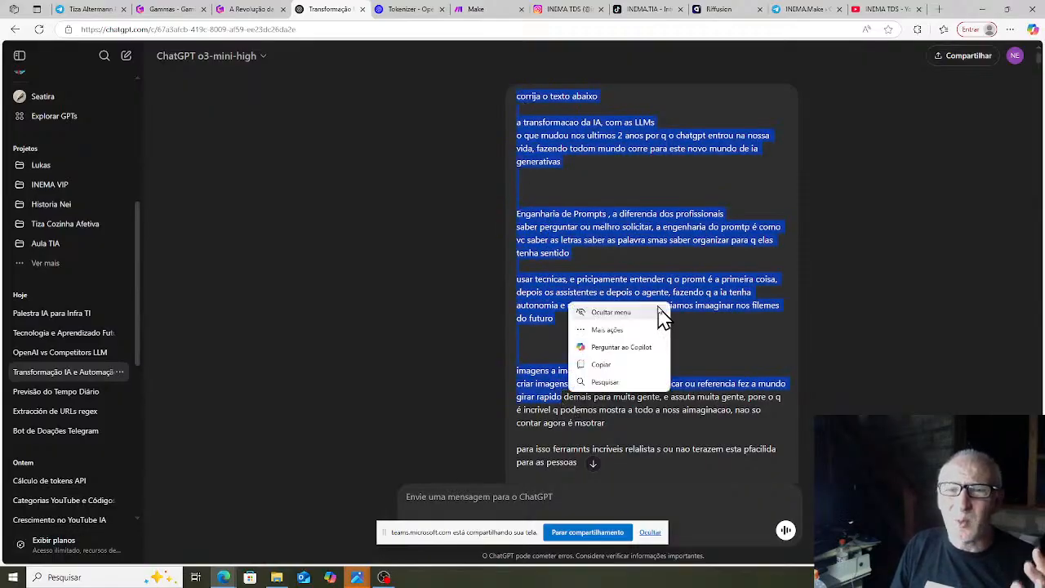
left_click(651, 222)
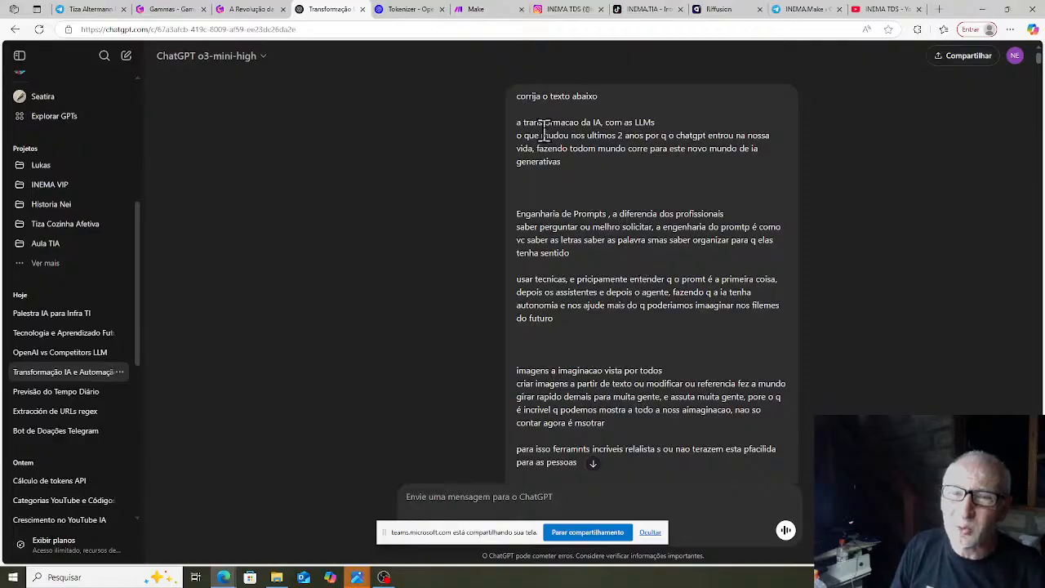
left_click_drag(572, 152, 507, 104)
left_click(563, 159)
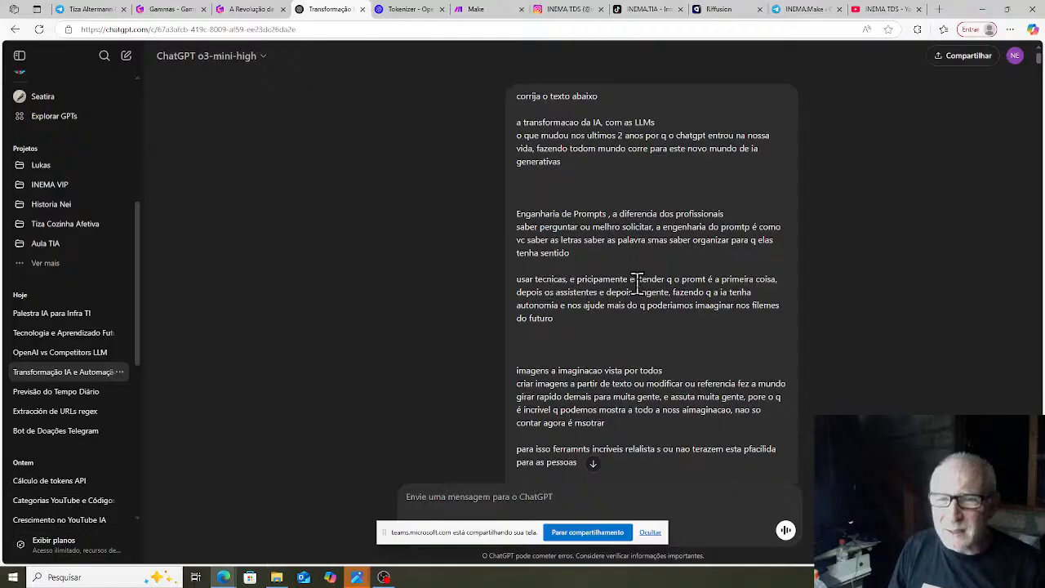
Read the rest of the original draft and ChatGPT's corrected version, down to the follow-up prompt about humanoid robots
scroll(702, 359, "down", 9)
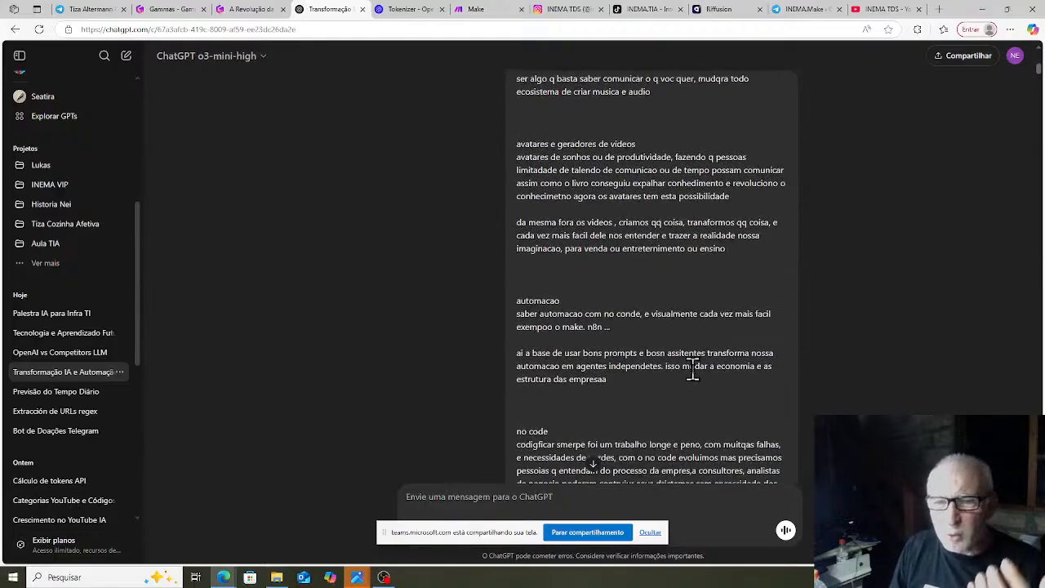
scroll(694, 374, "down", 10)
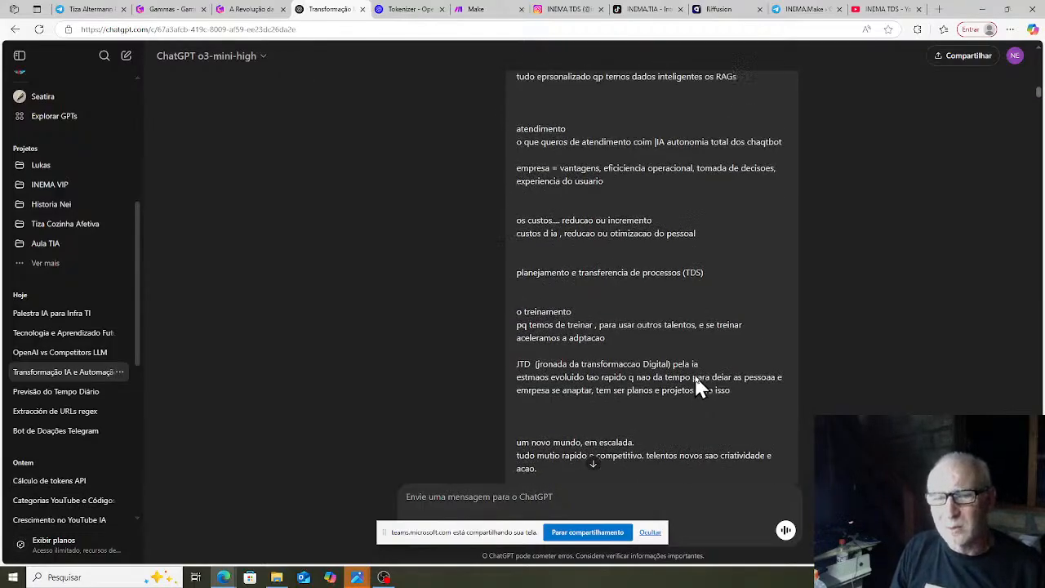
scroll(694, 373, "down", 3)
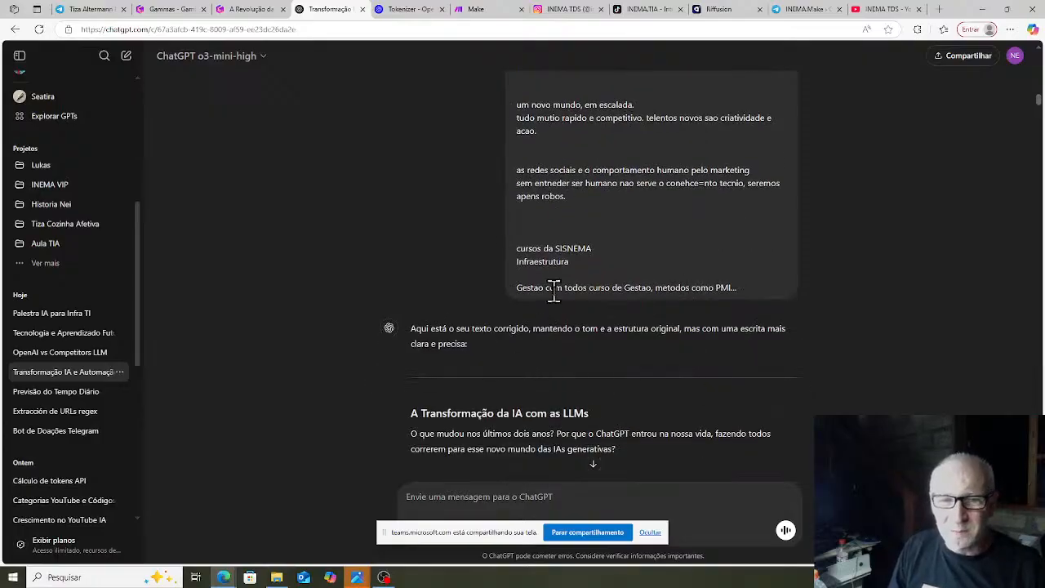
scroll(469, 354, "down", 6)
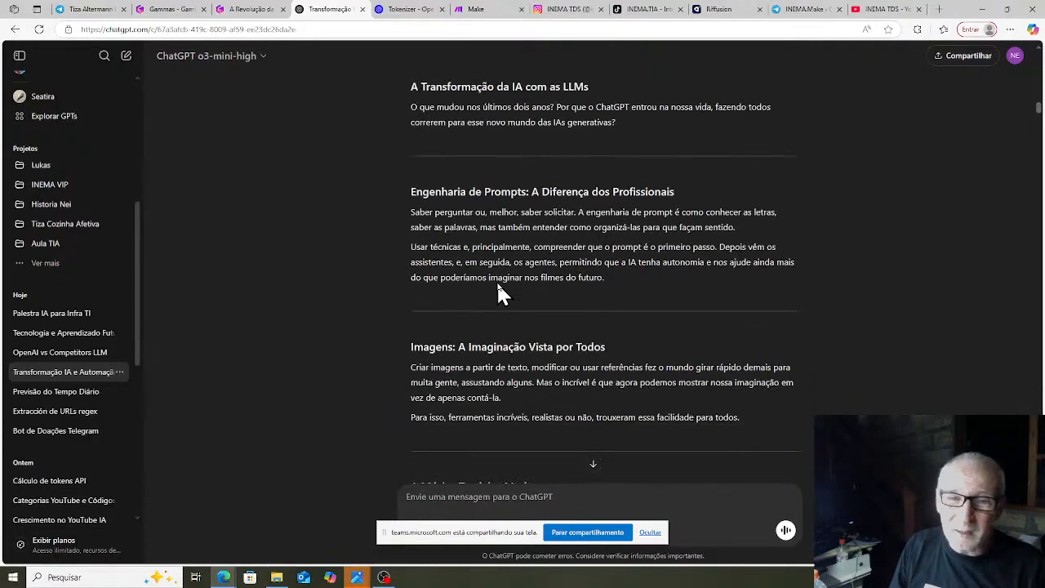
scroll(499, 294, "down", 8)
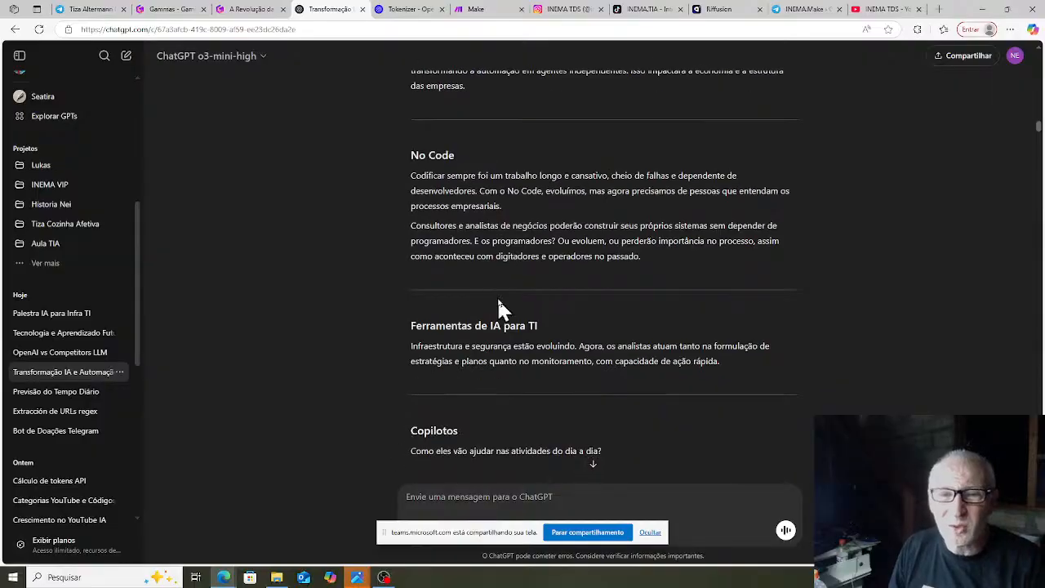
scroll(502, 302, "down", 8)
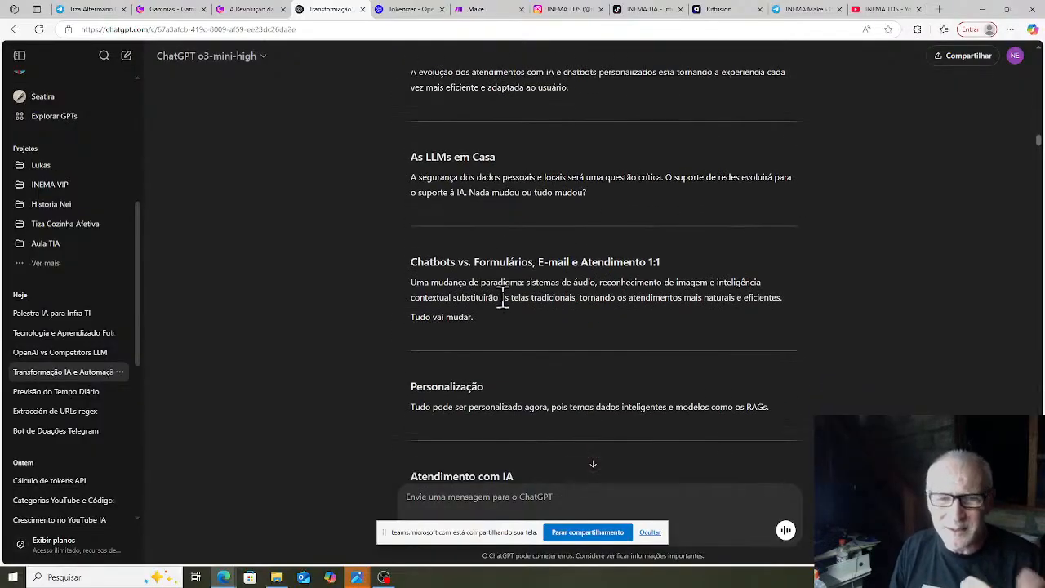
scroll(502, 299, "down", 7)
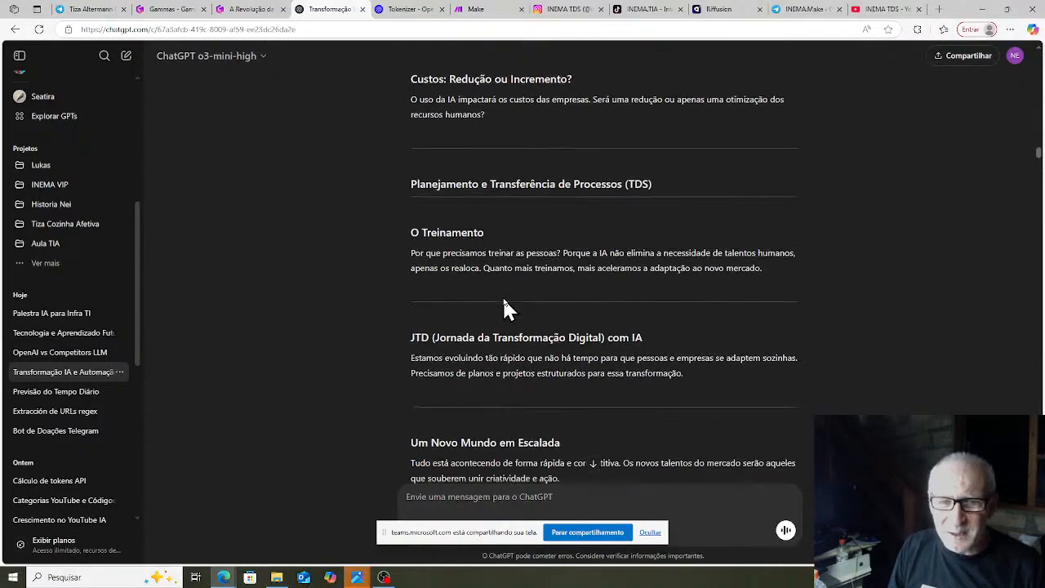
scroll(504, 300, "down", 5)
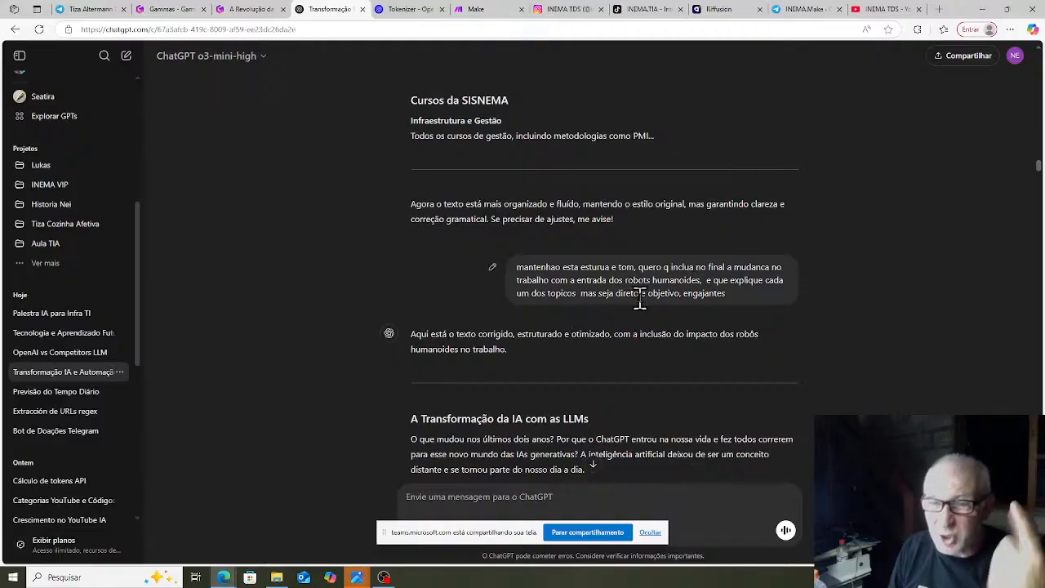
Examine the revised answer covering humanoid robots, continuing to the next prompt about copilots, deep research and RAG
scroll(688, 335, "down", 3)
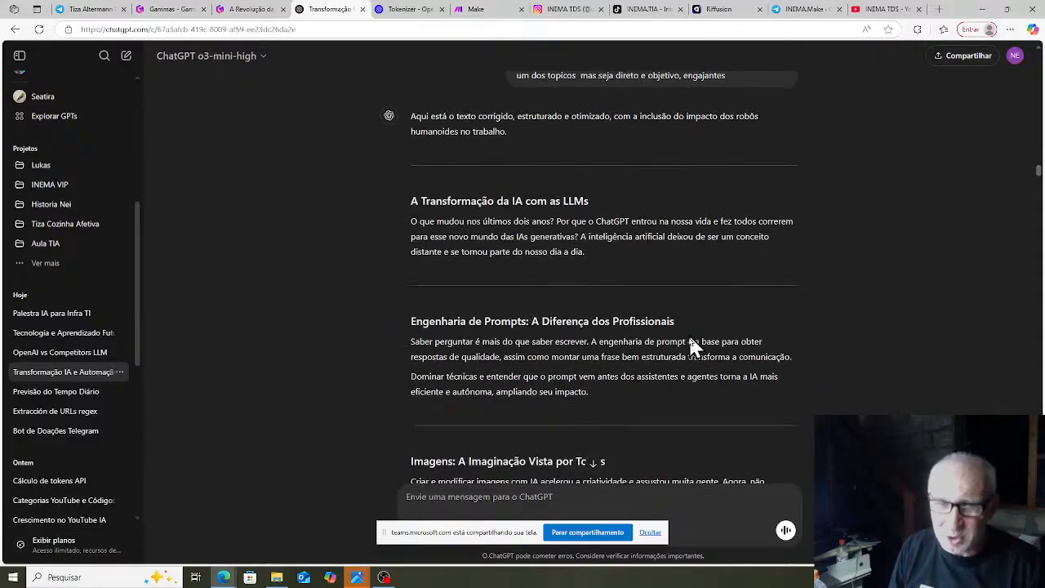
scroll(548, 284, "down", 10)
scroll(551, 288, "down", 15)
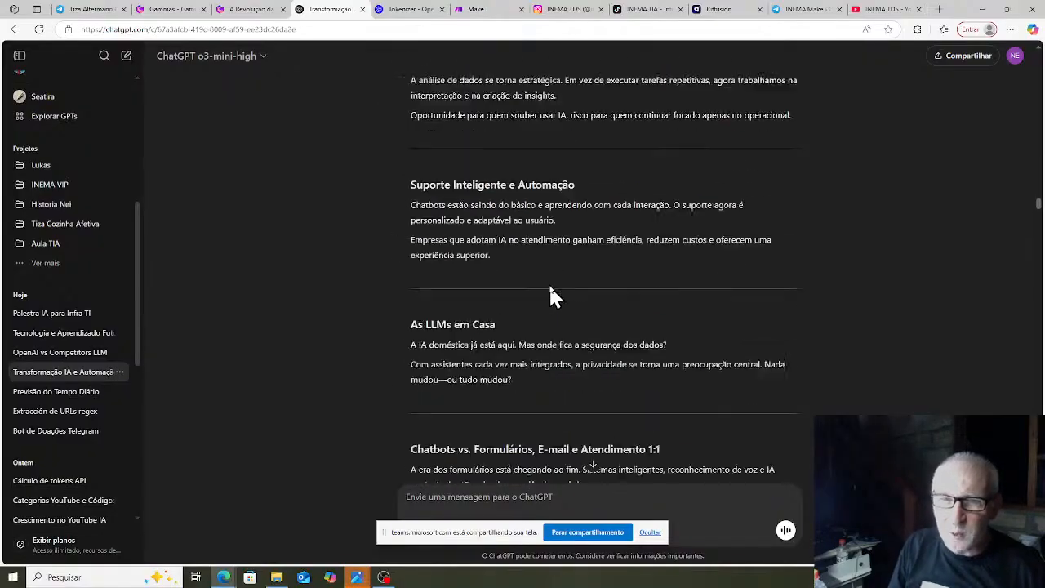
scroll(550, 294, "down", 8)
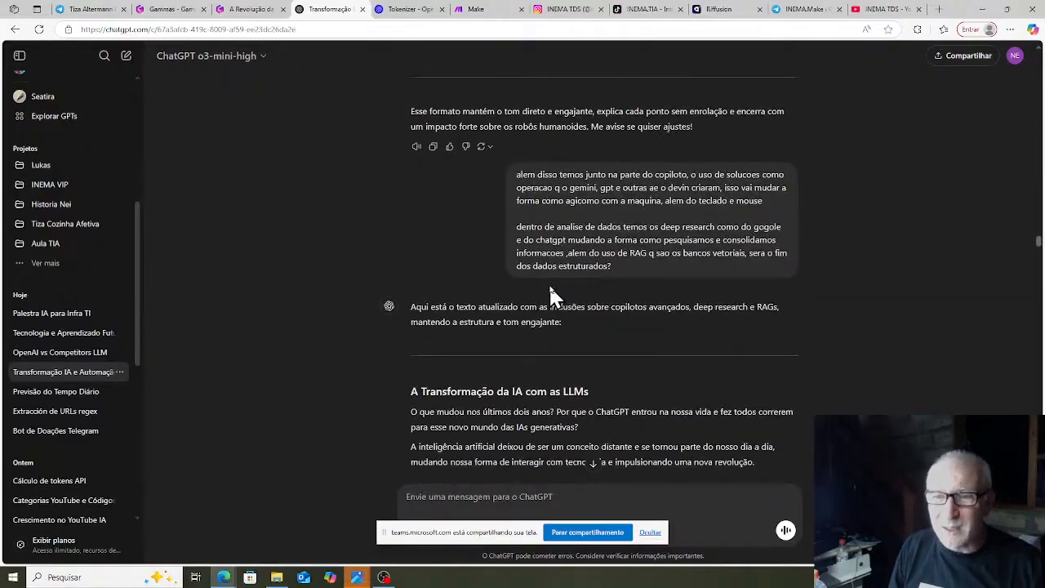
Read the updated text covering copilots, deep research and RAG, through the humanoid robots section to the prompt requesting a simple topic list
scroll(548, 293, "up", 2)
middle_click(548, 293)
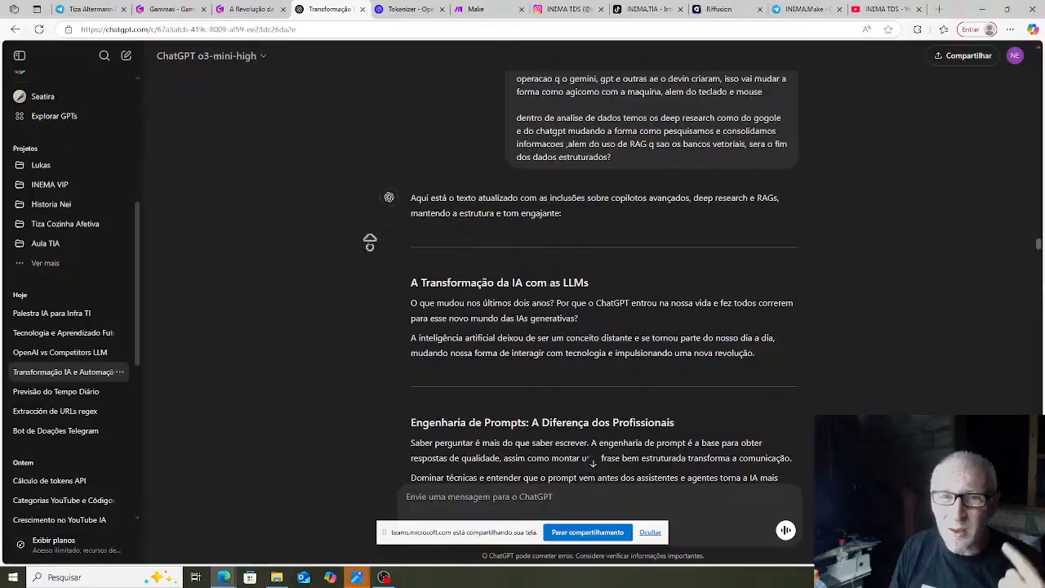
scroll(368, 240, "up", 4)
scroll(534, 371, "down", 5)
scroll(617, 360, "down", 2)
left_click(698, 353)
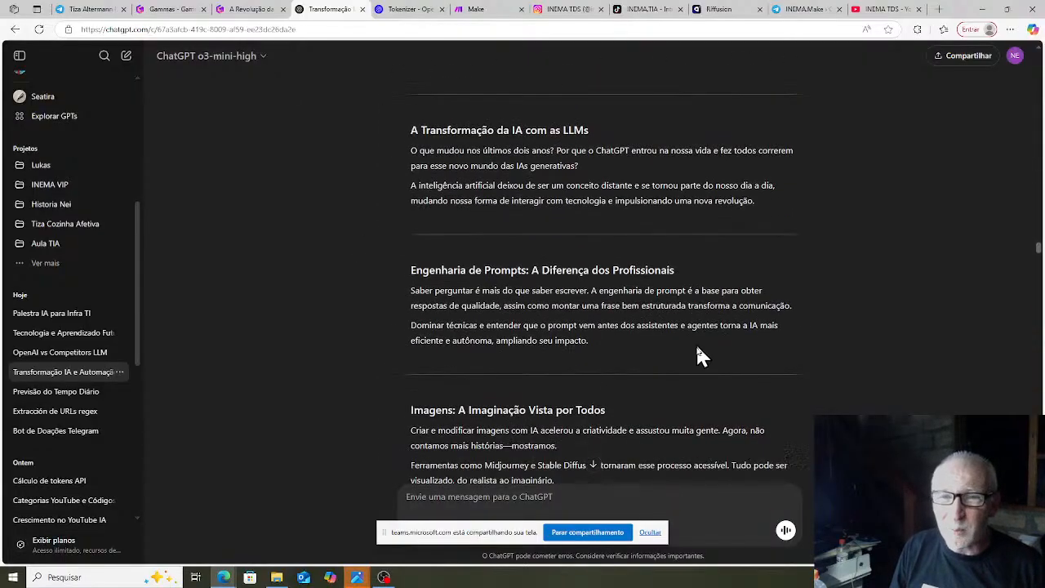
scroll(768, 424, "down", 15)
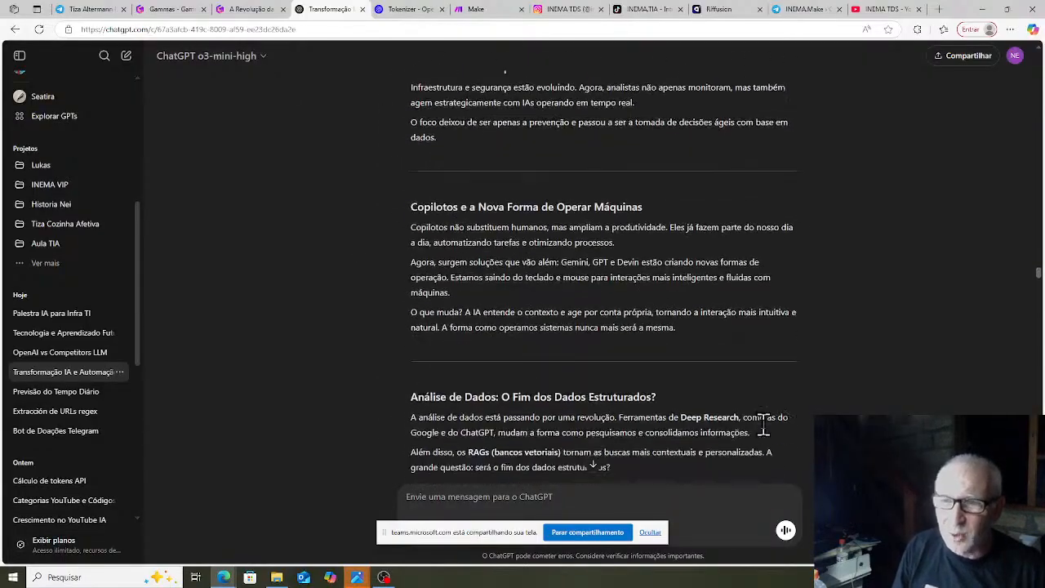
scroll(765, 428, "down", 20)
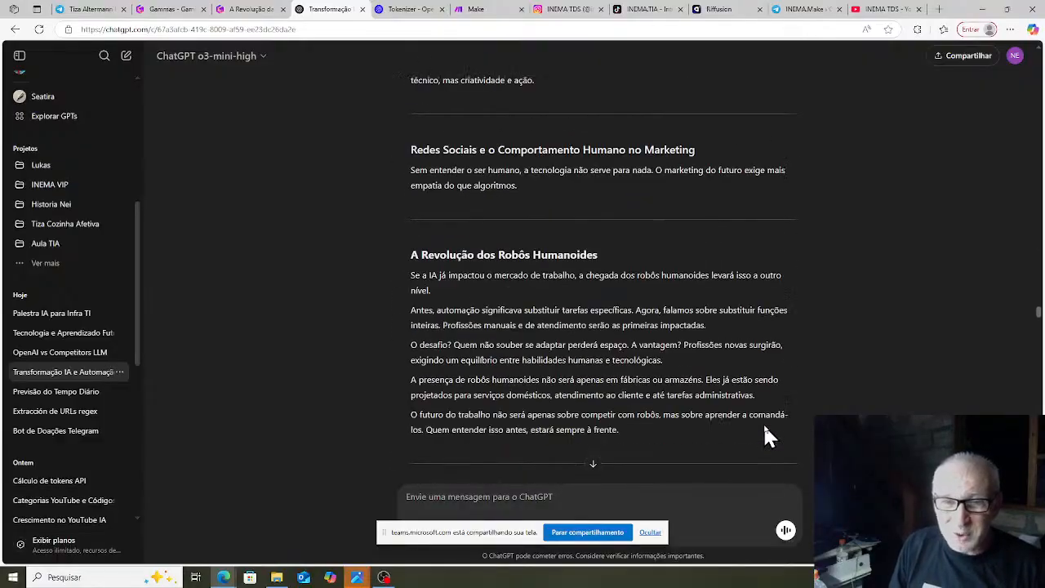
scroll(764, 432, "up", 3)
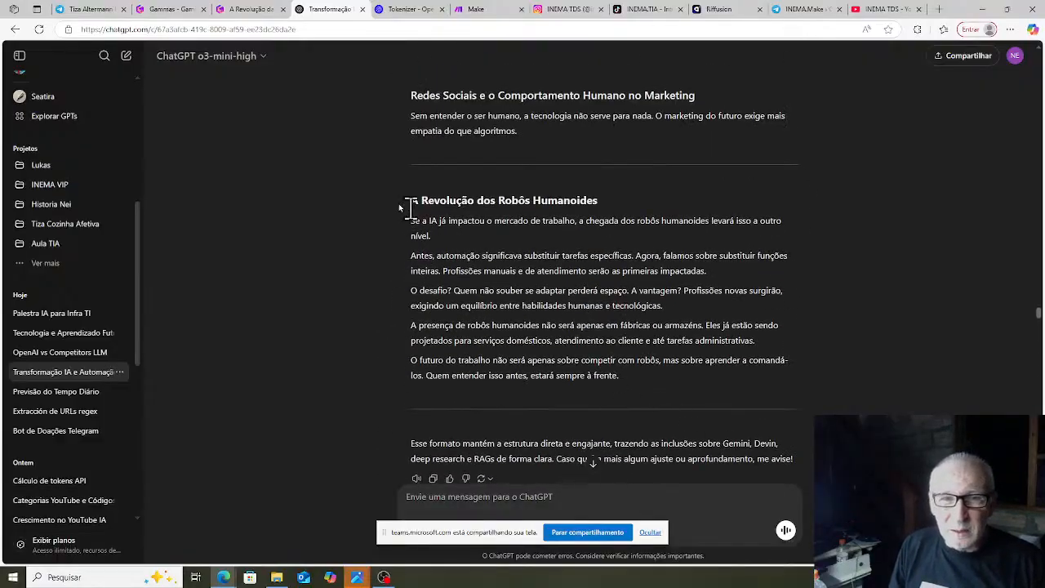
scroll(867, 327, "down", 5)
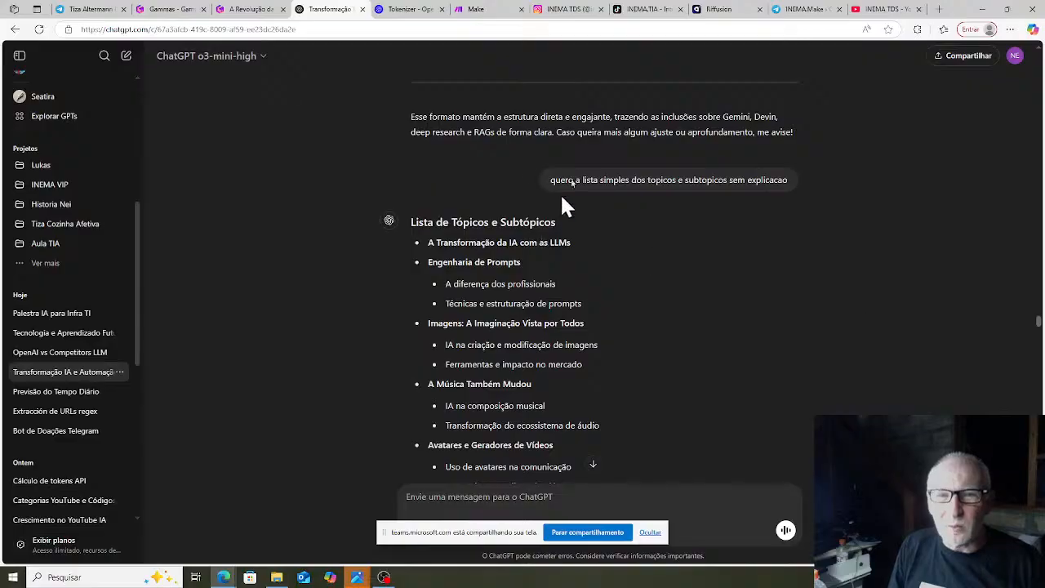
Review the simple topic list and the reworked numbered topics that keep the author's tone, continuing to the prompt requesting a complete manual
scroll(751, 211, "down", 7)
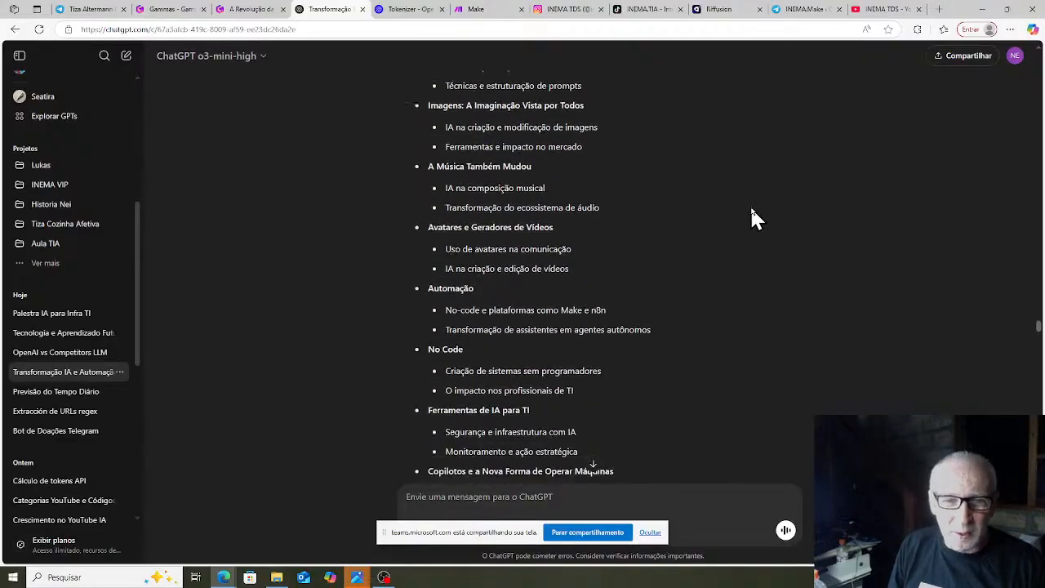
scroll(752, 214, "down", 10)
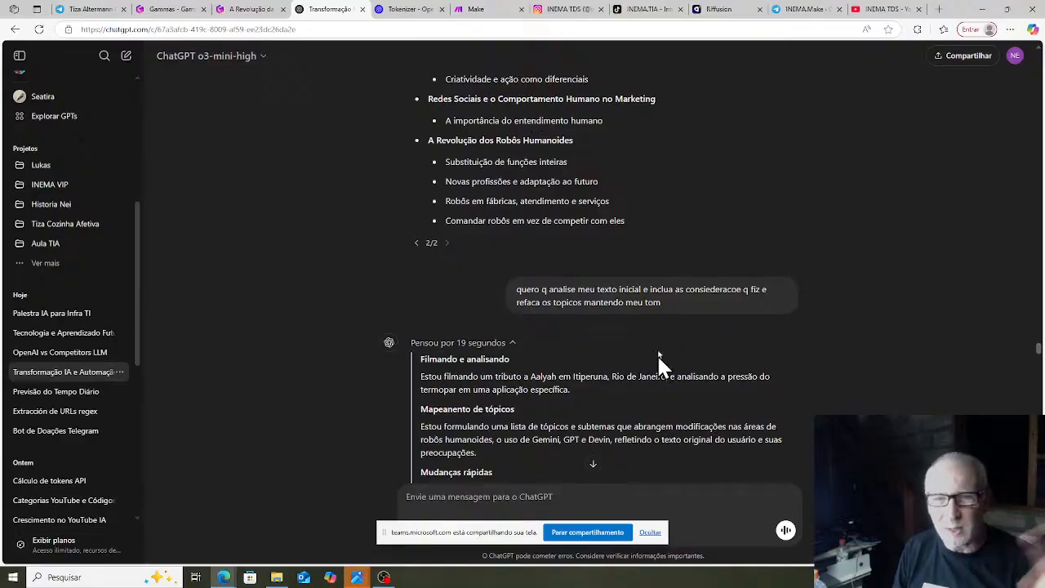
scroll(676, 355, "down", 10)
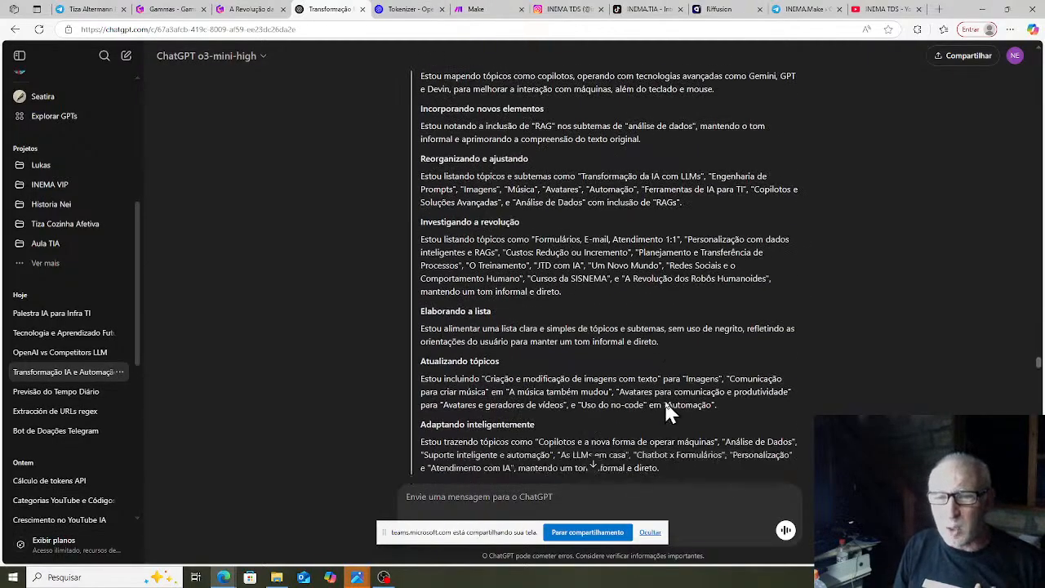
scroll(661, 408, "down", 15)
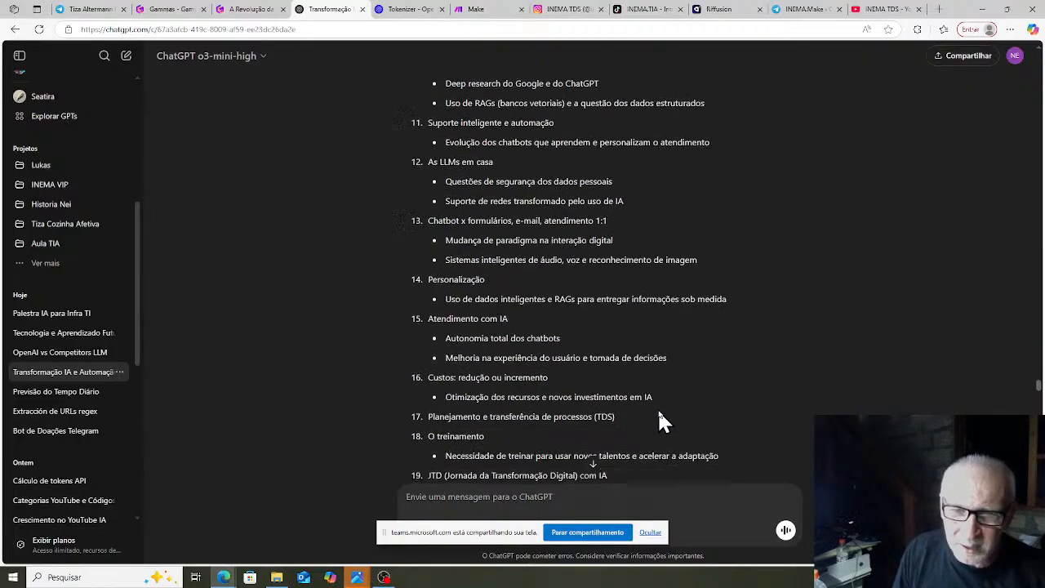
scroll(660, 417, "down", 3)
scroll(657, 409, "up", 2)
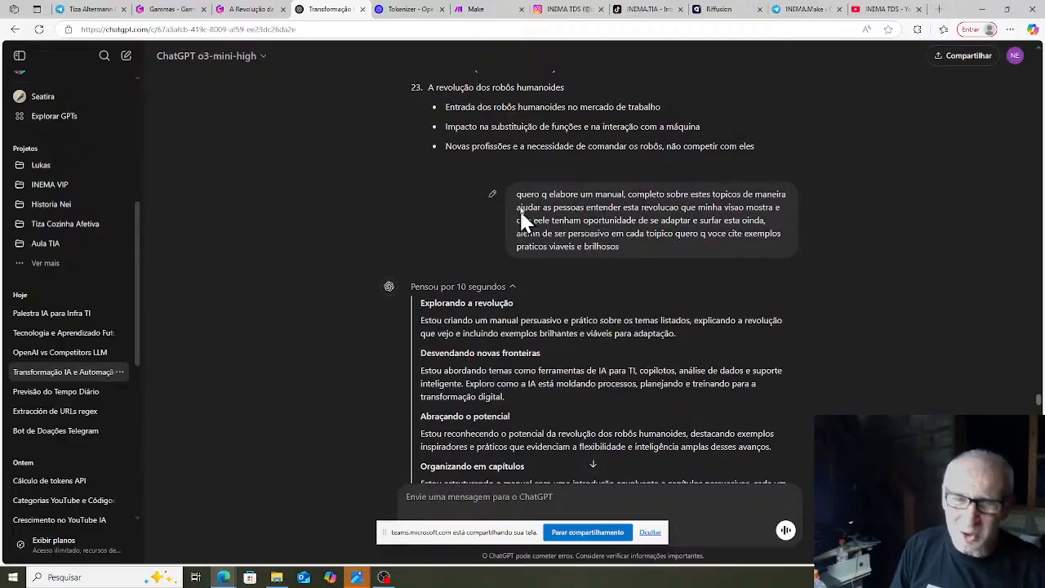
Skim the generated "Manual da Revolução da IA" through to its conclusion and switch back to the Gamma presentations overview
scroll(520, 200, "down", 3)
scroll(659, 380, "down", 7)
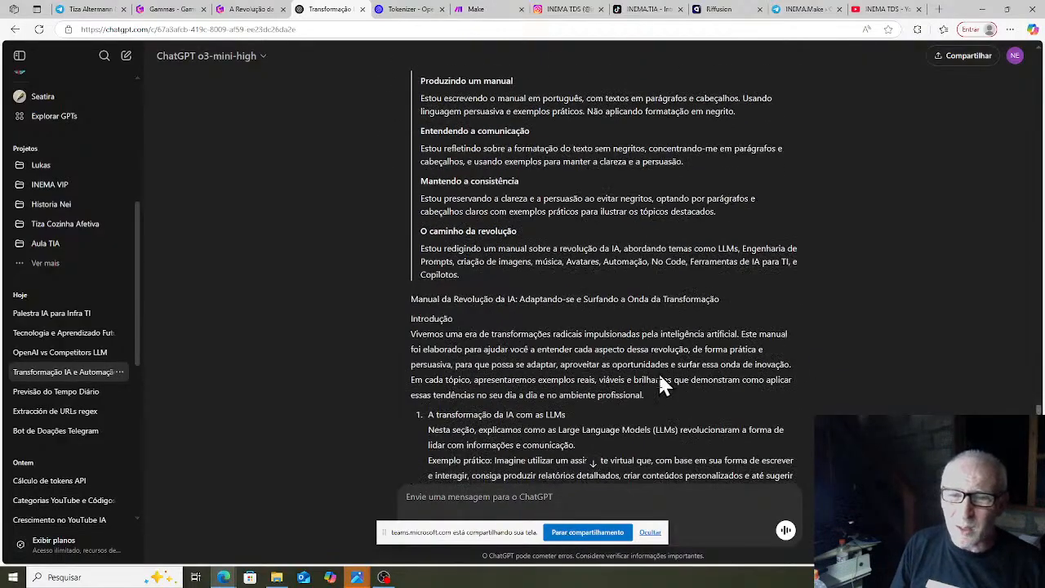
scroll(669, 413, "down", 15)
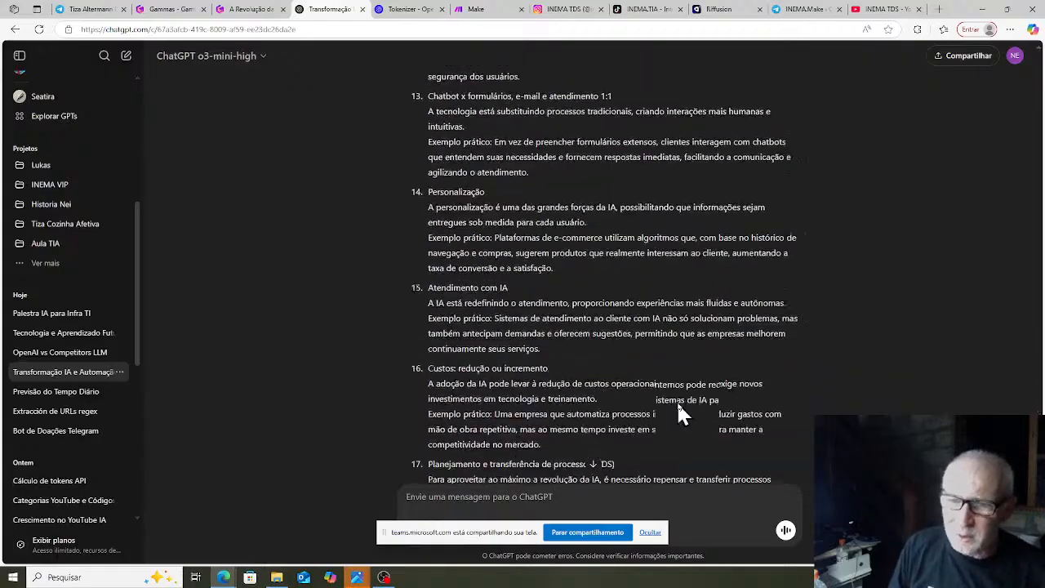
scroll(680, 416, "down", 6)
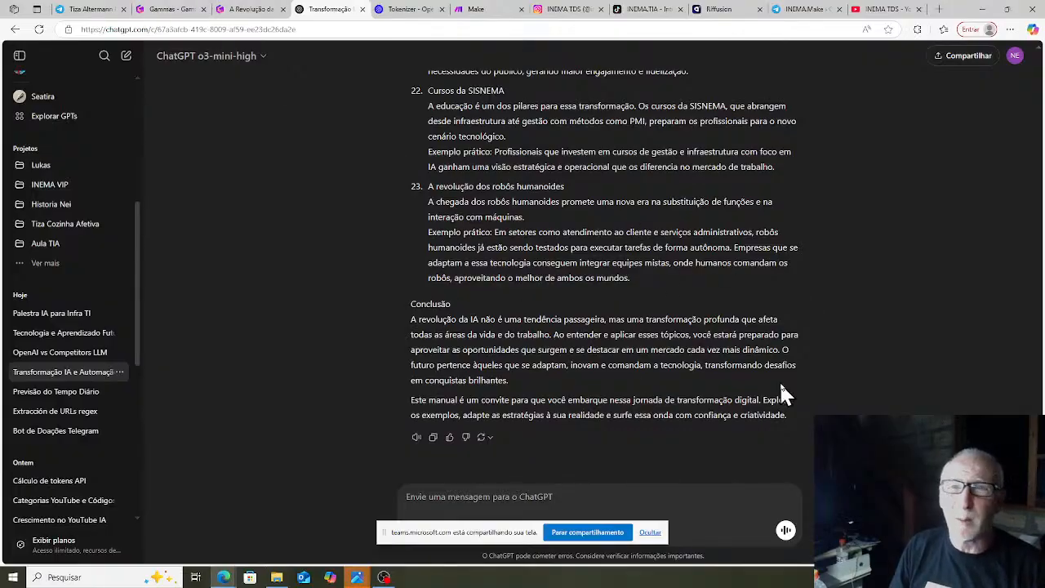
left_click(168, 11)
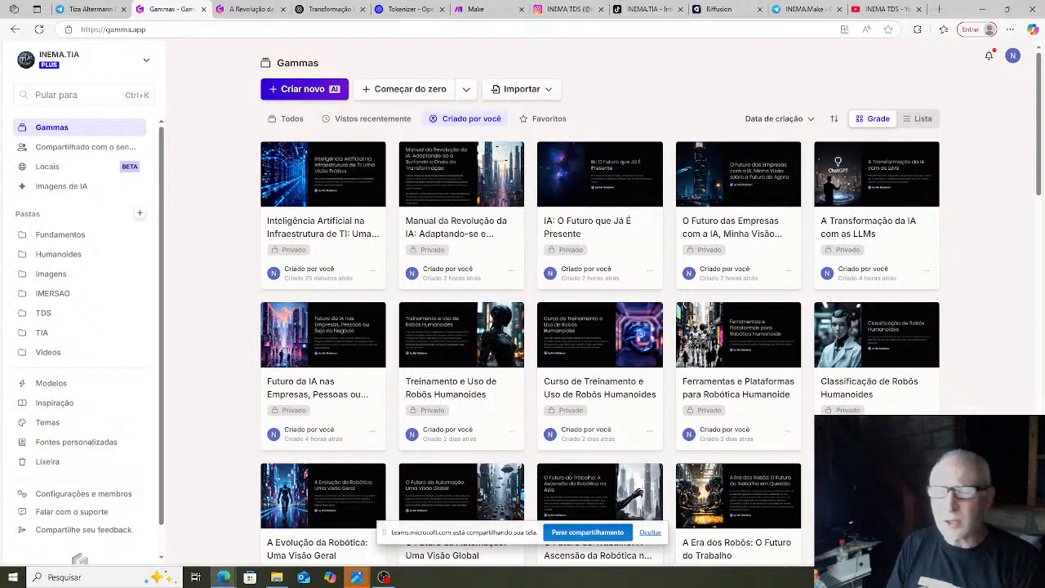